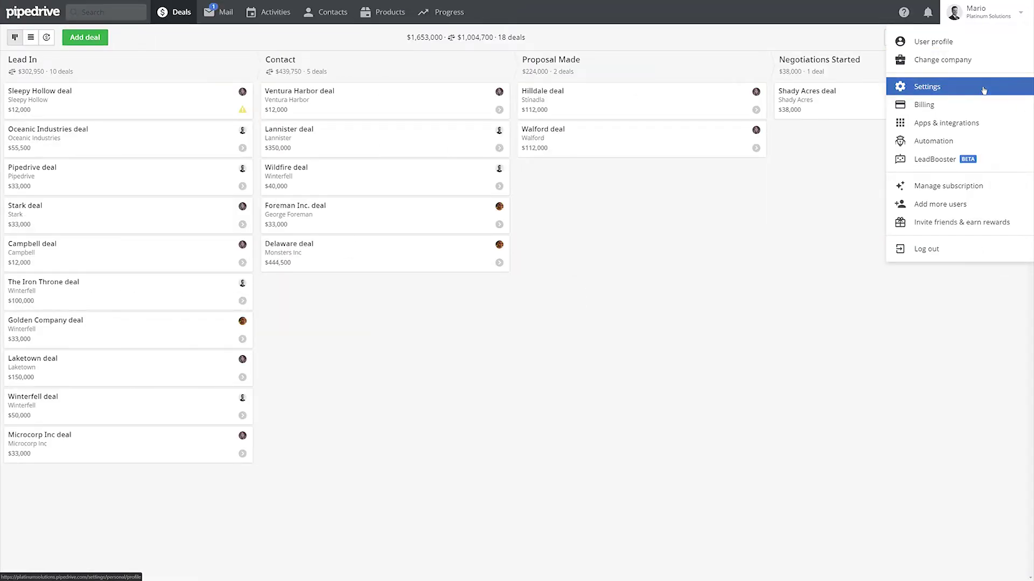
pyautogui.click(983, 90)
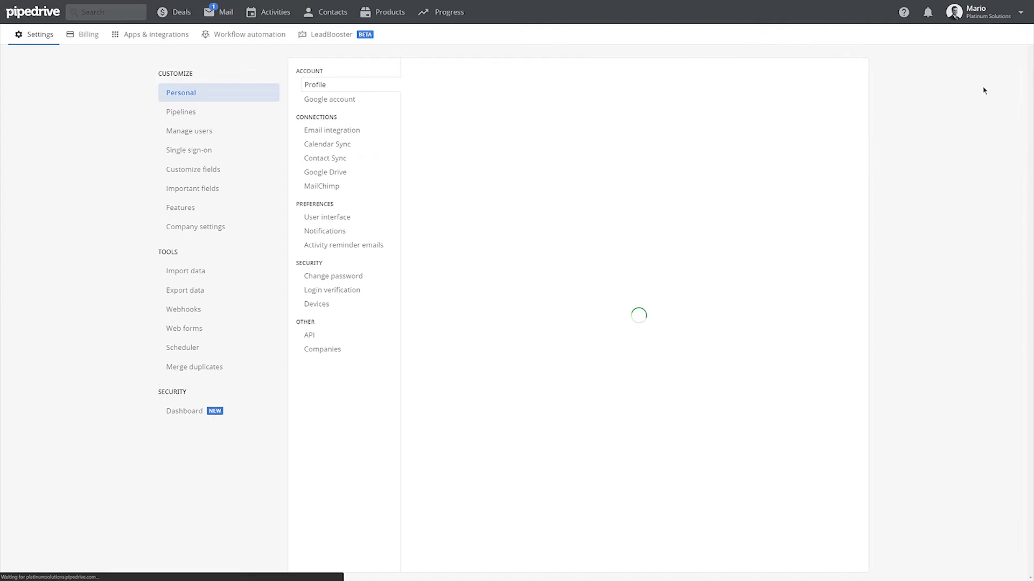
# Open the Security Dashboard and review the list of logged-in users and their locations.
pyautogui.click(188, 413)
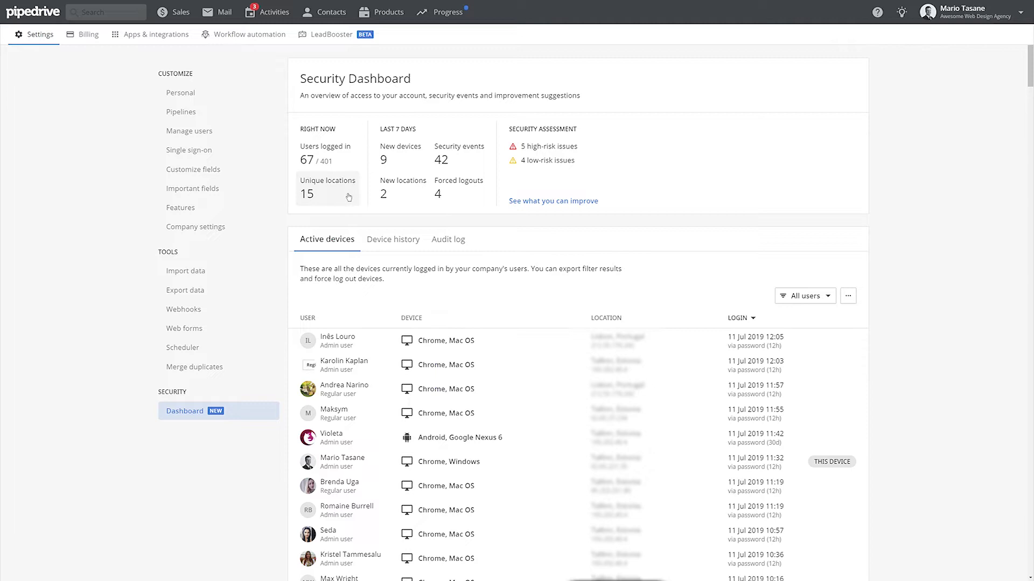
pyautogui.click(353, 168)
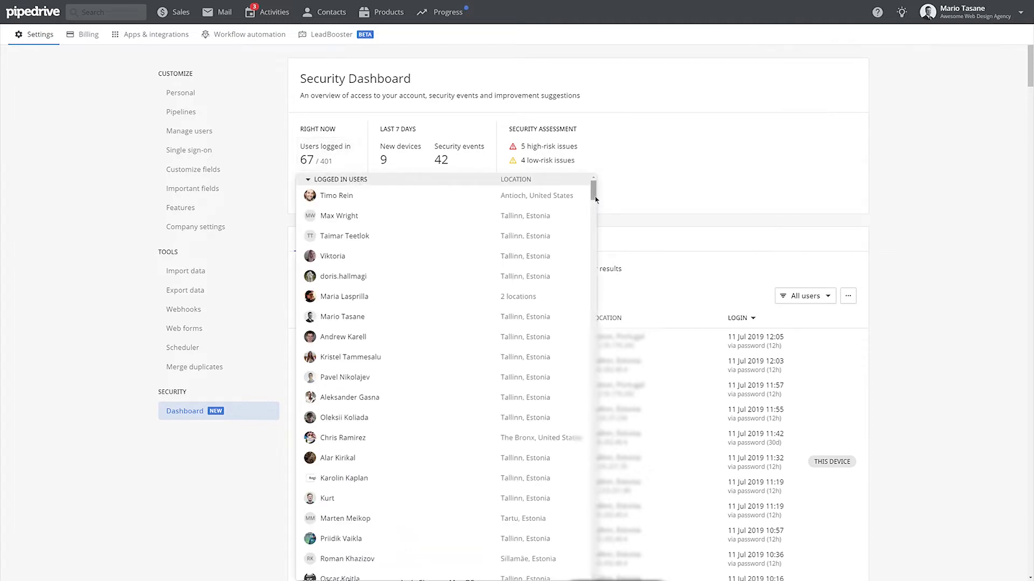
pyautogui.moveTo(592, 199); pyautogui.dragTo(581, 252)
pyautogui.click(628, 188)
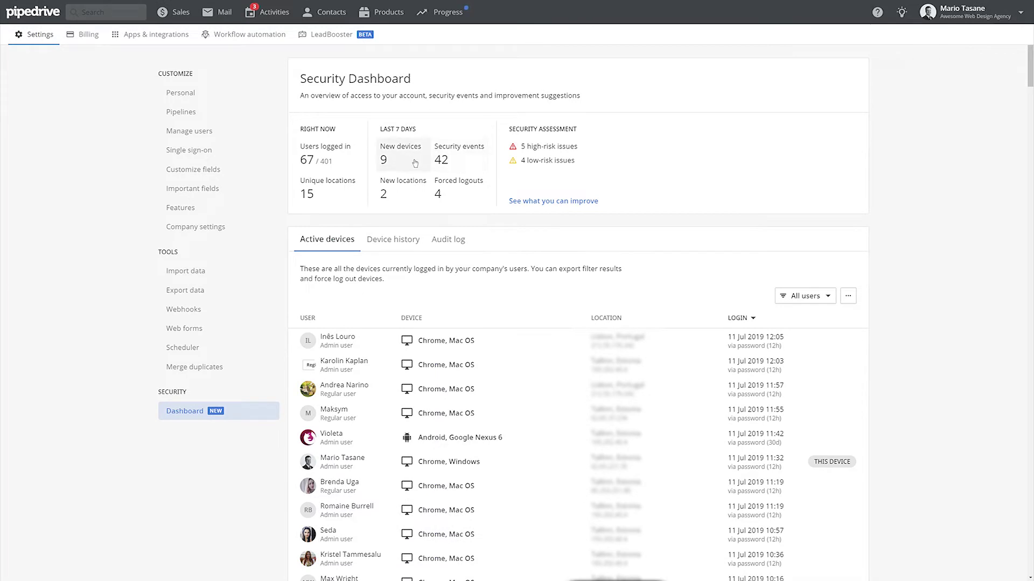
# Check the new locations and new devices popups, then view the 42 security events by type.
pyautogui.click(408, 195)
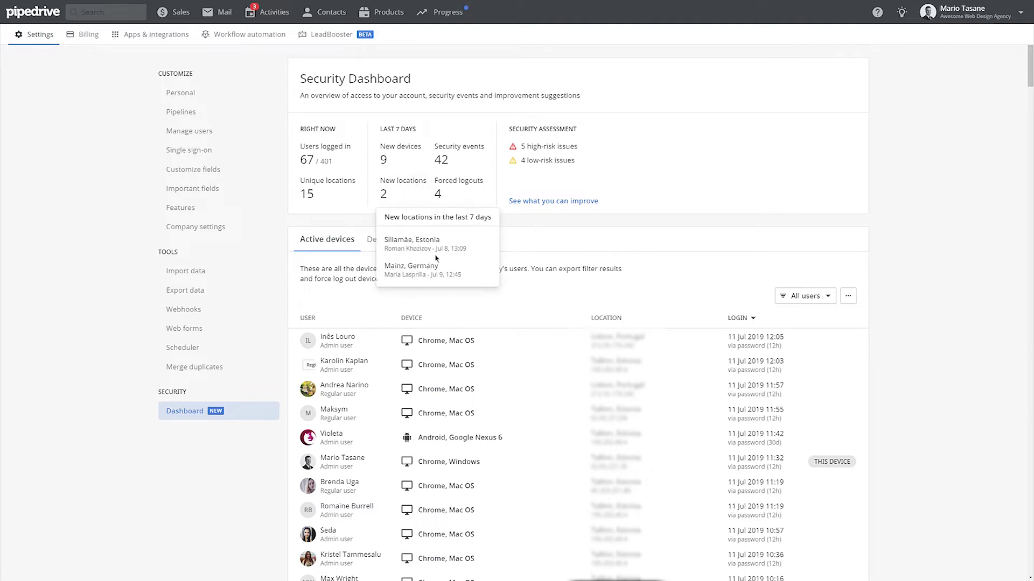
pyautogui.click(404, 161)
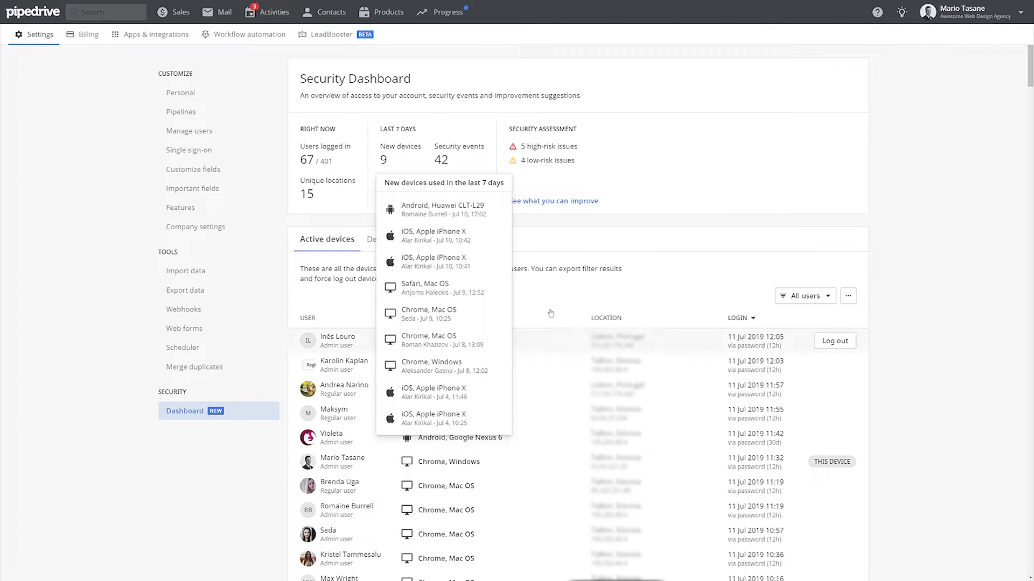
pyautogui.click(661, 175)
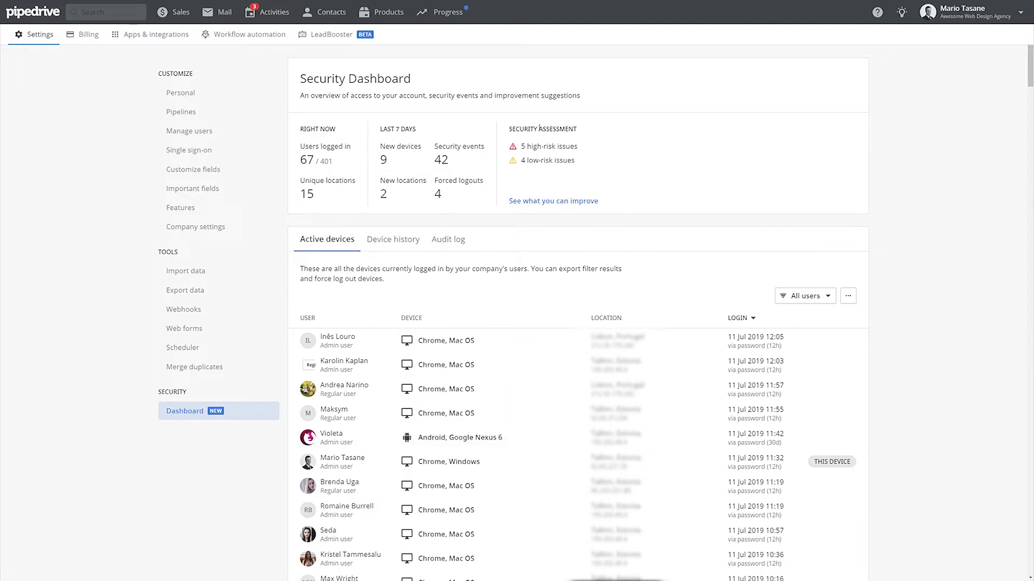
pyautogui.click(466, 165)
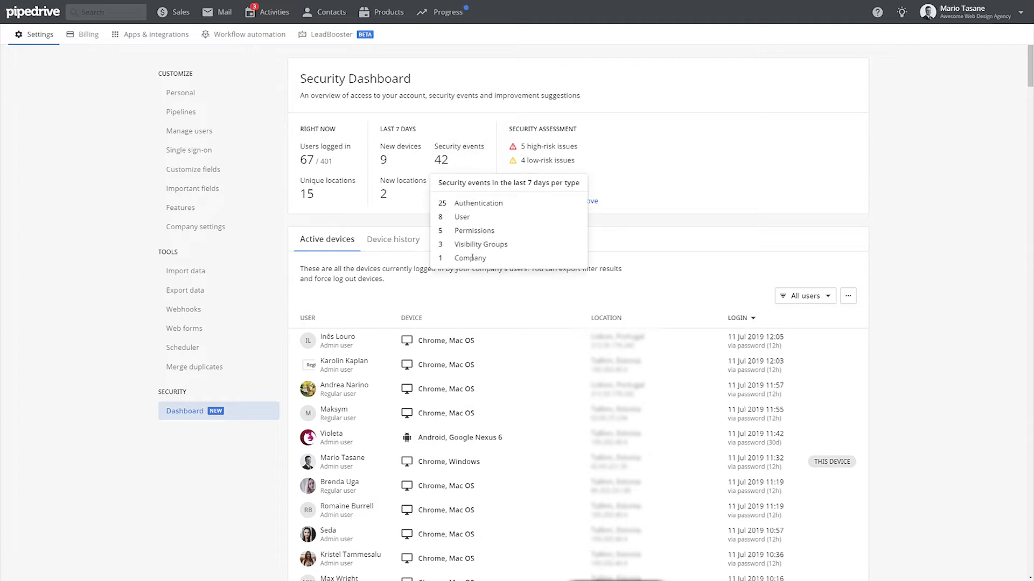
# Check the Audit log and the forced logouts overview, then return to the Active devices list.
pyautogui.click(654, 161)
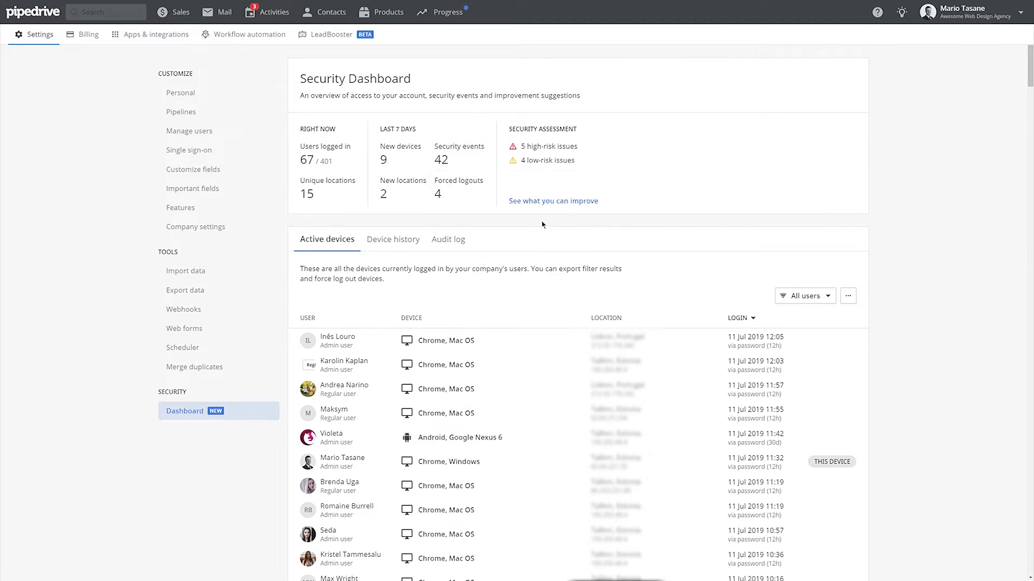
pyautogui.click(442, 243)
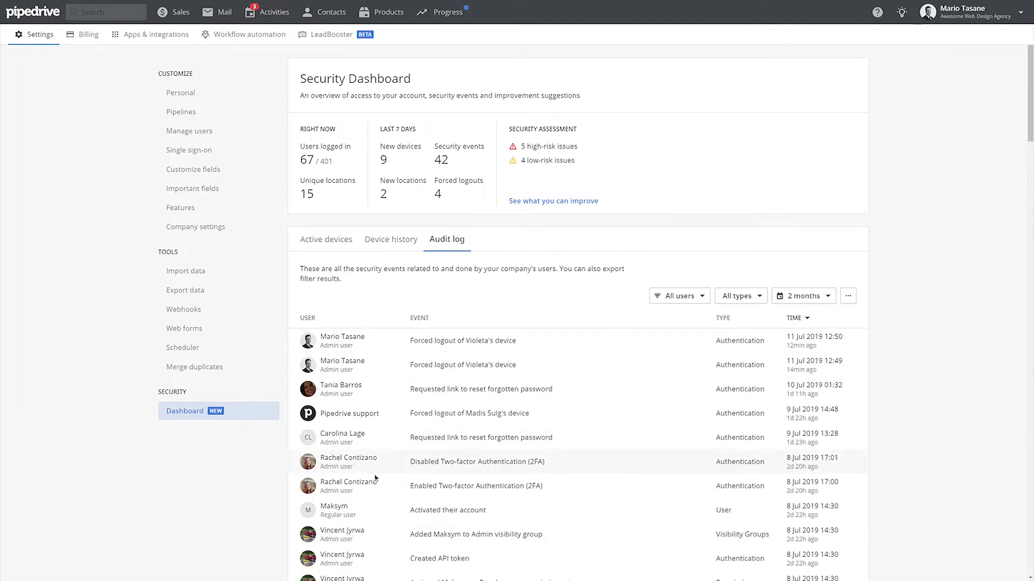
pyautogui.click(463, 200)
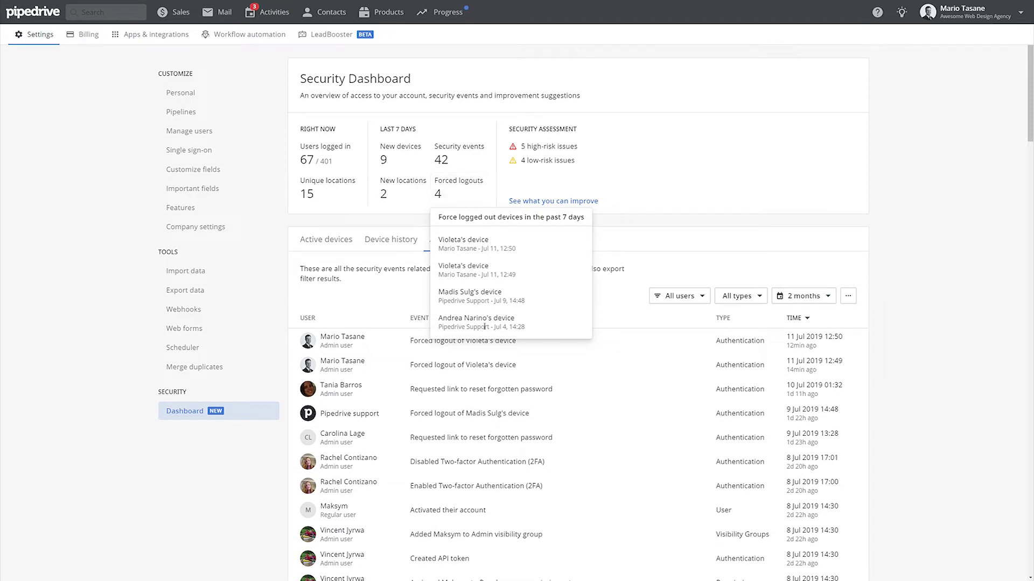
pyautogui.click(655, 163)
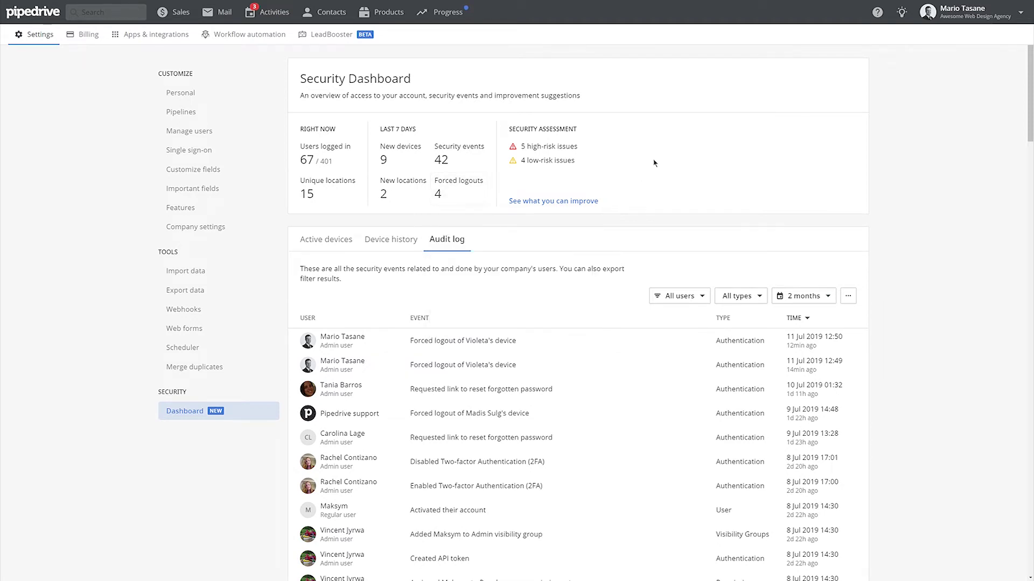
pyautogui.click(325, 244)
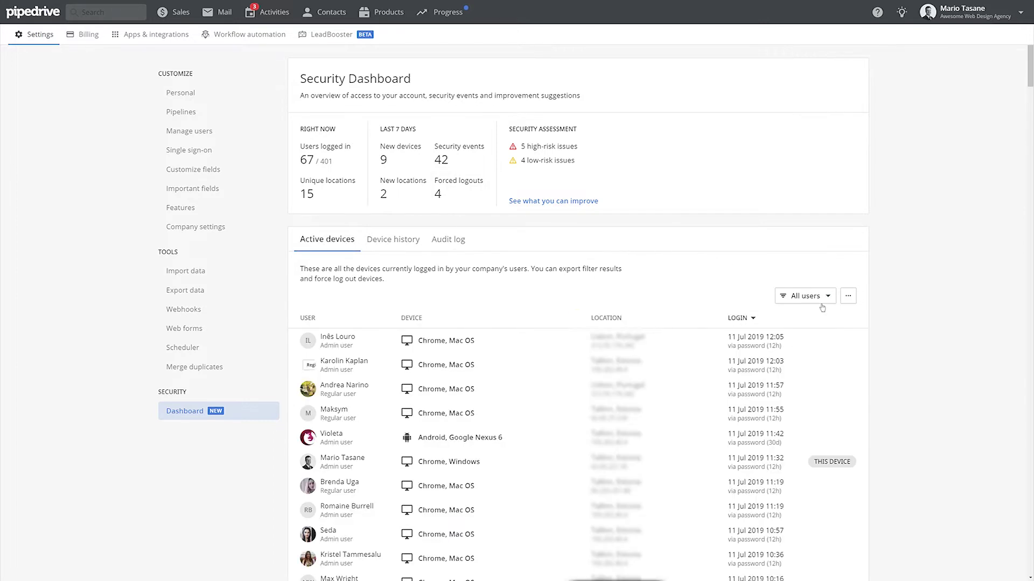
pyautogui.moveTo(838, 448)
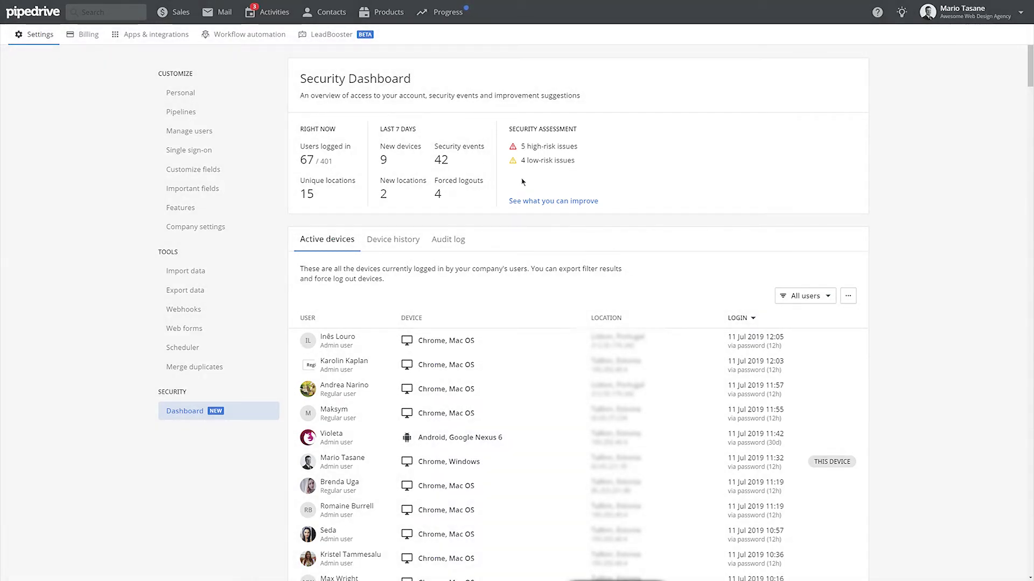
pyautogui.click(584, 203)
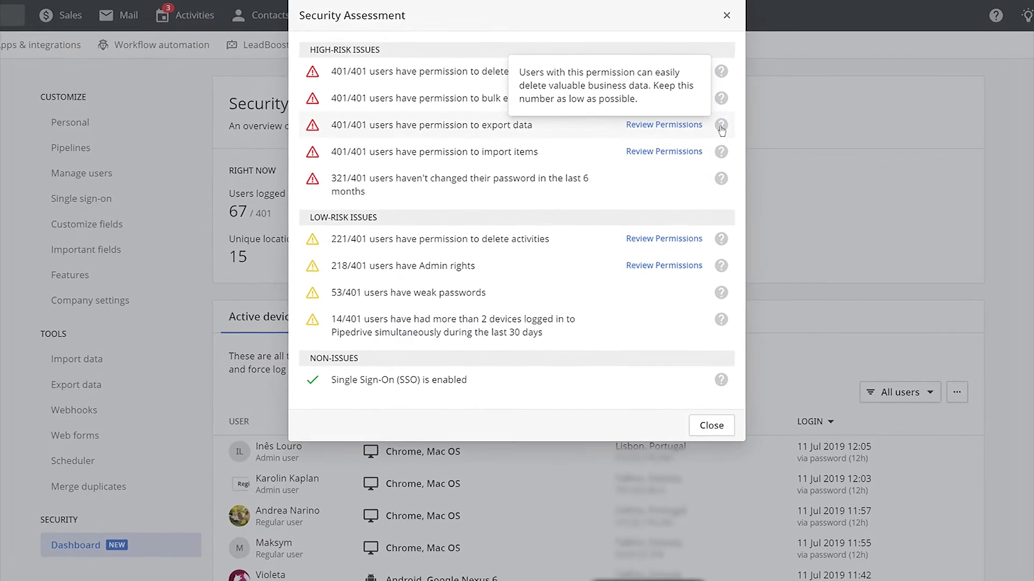
pyautogui.moveTo(718, 127)
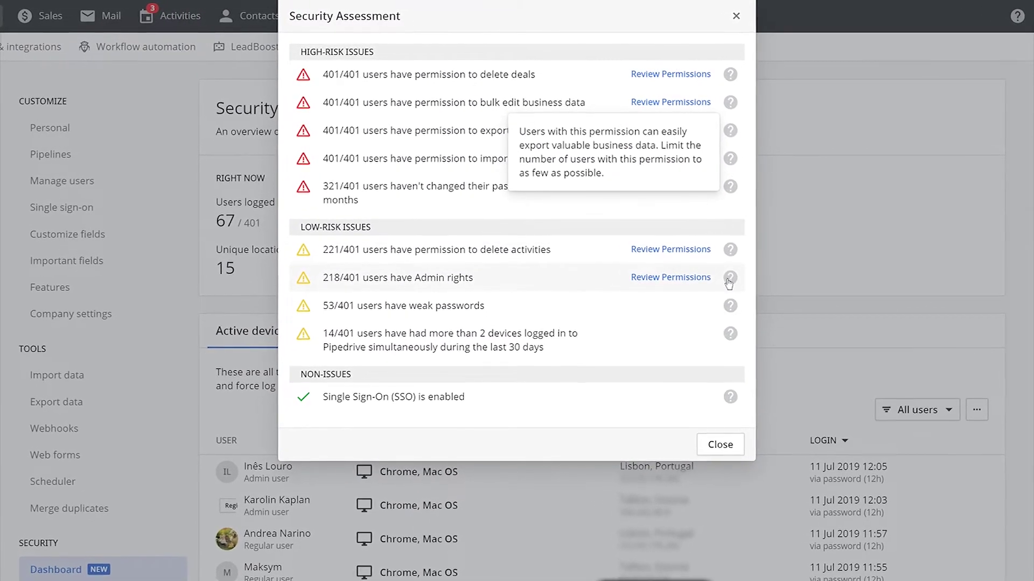
pyautogui.moveTo(727, 277)
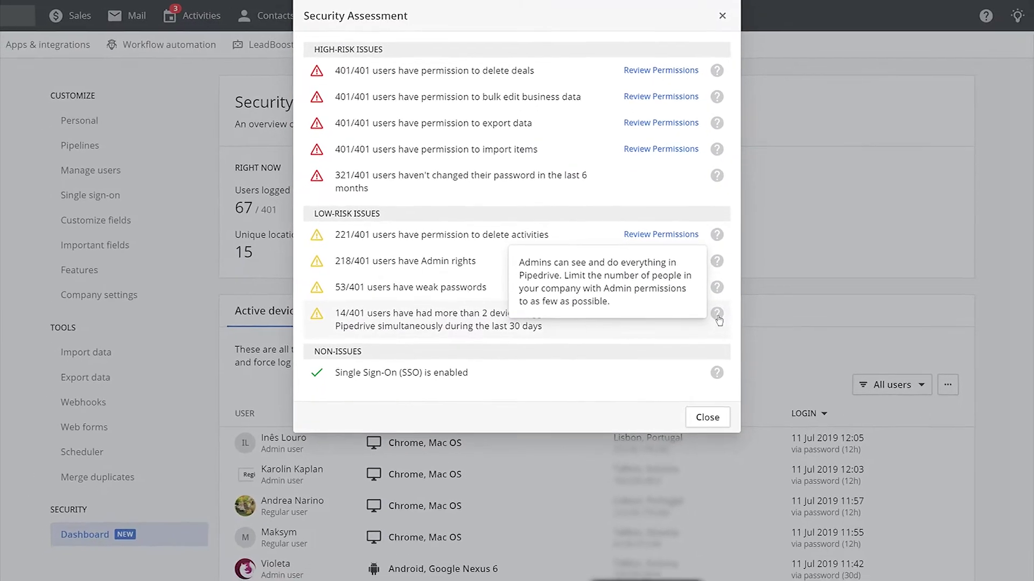
pyautogui.moveTo(725, 320)
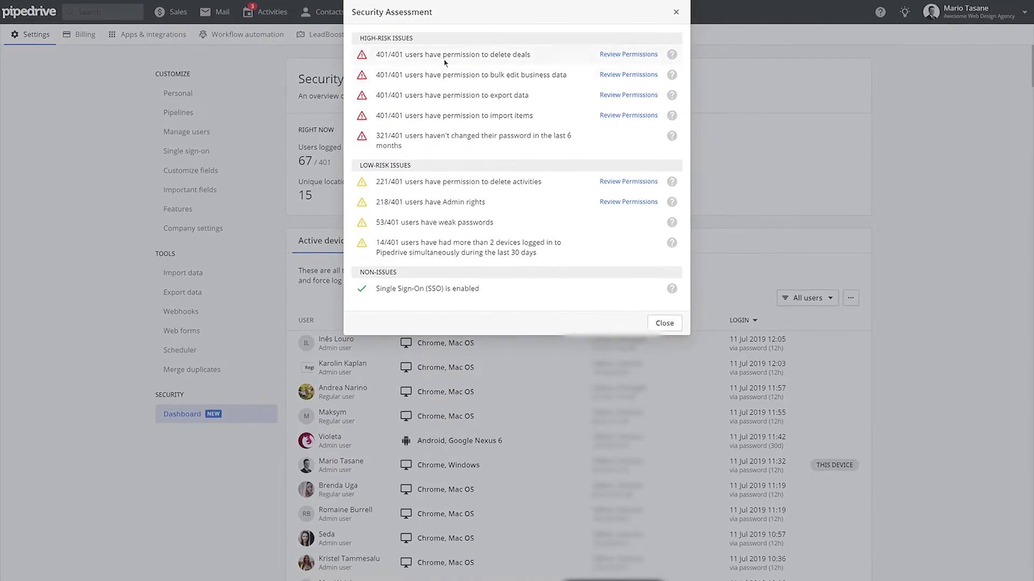
pyautogui.click(663, 321)
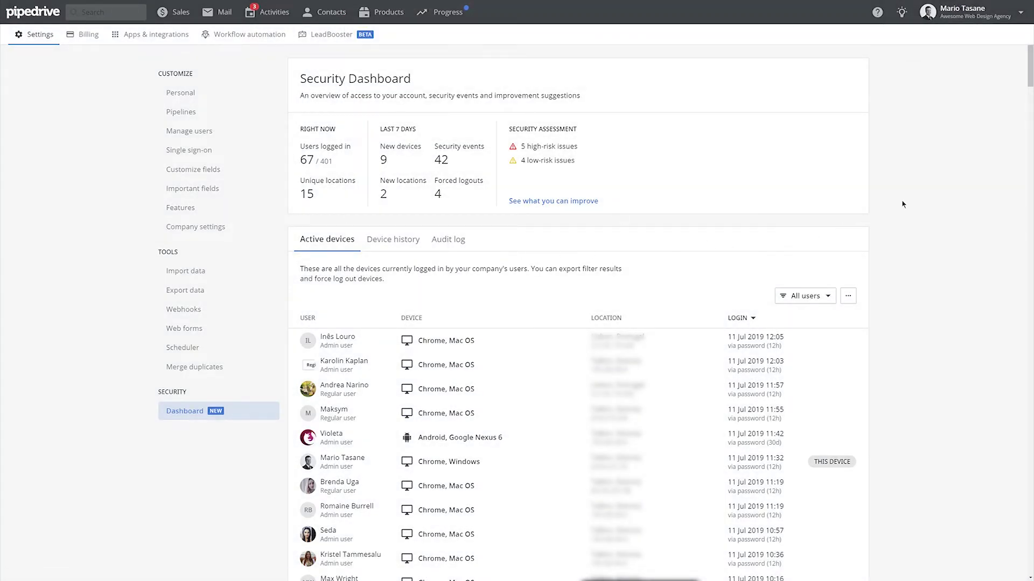
# Sort active devices by location, then by login time oldest first, and show the log-out-all/export options.
pyautogui.scroll(-1, 902, 210)
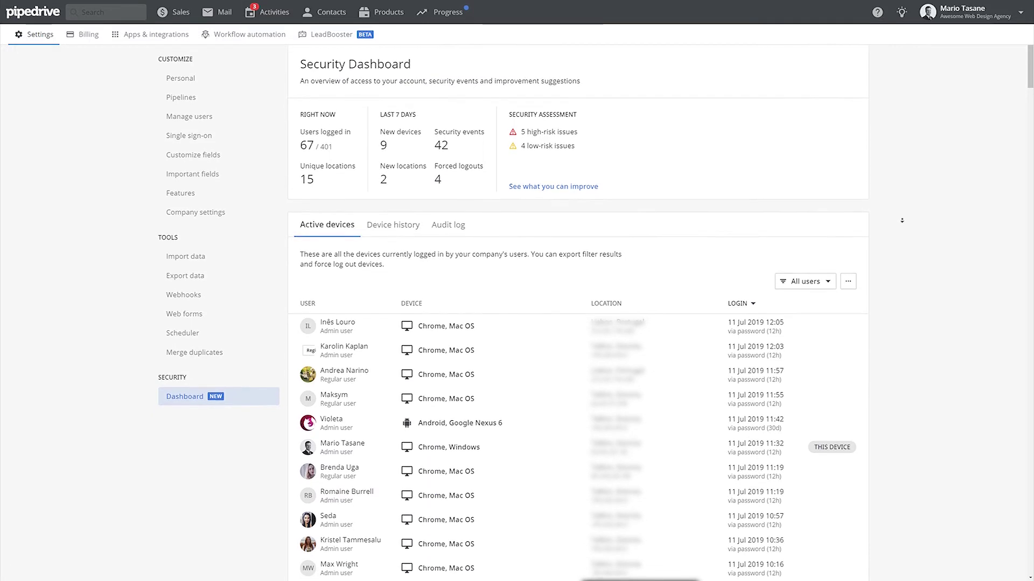
pyautogui.scroll(-2, 902, 220)
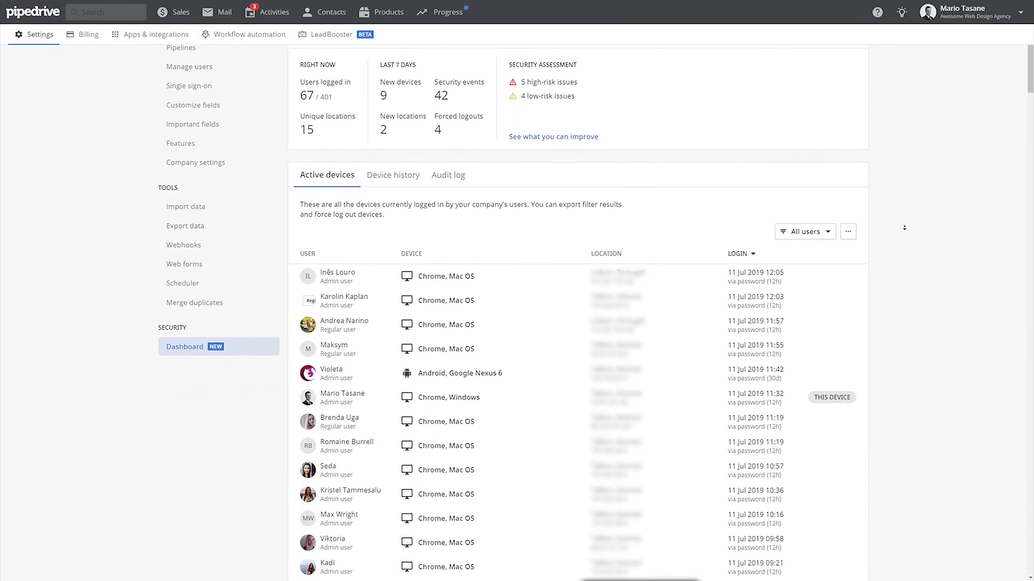
pyautogui.scroll(-3, 904, 227)
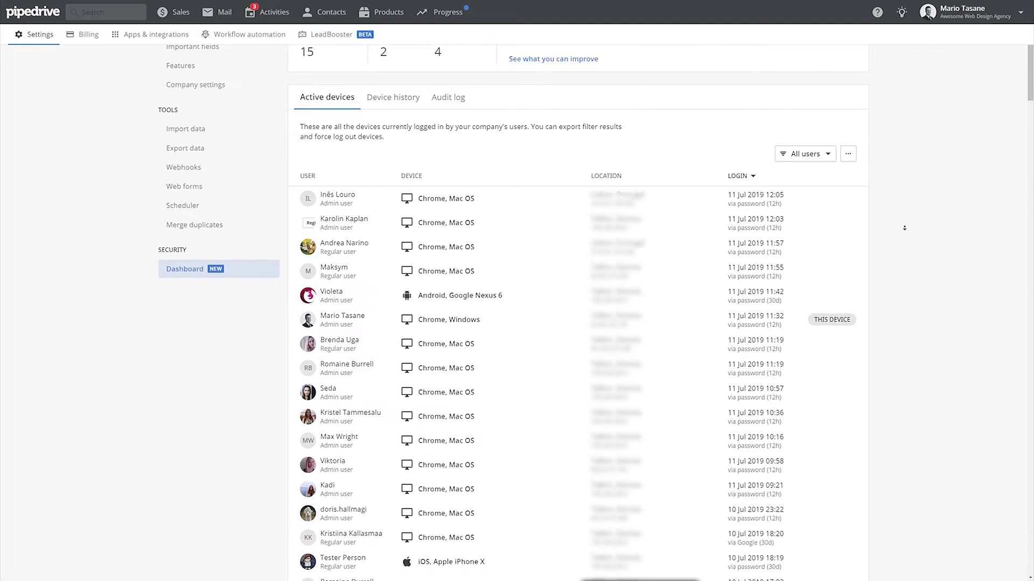
pyautogui.scroll(-1, 904, 228)
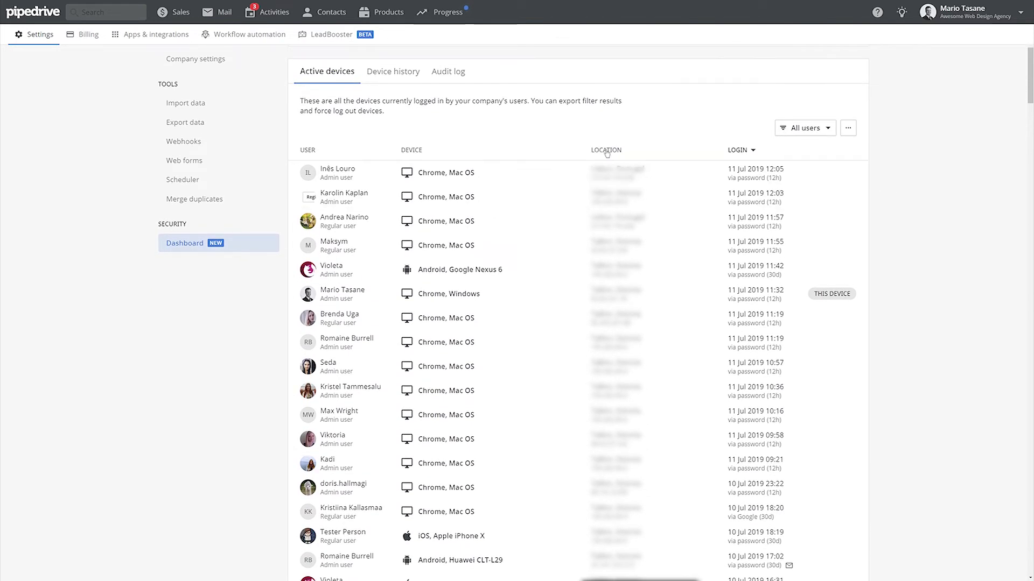
pyautogui.click(607, 151)
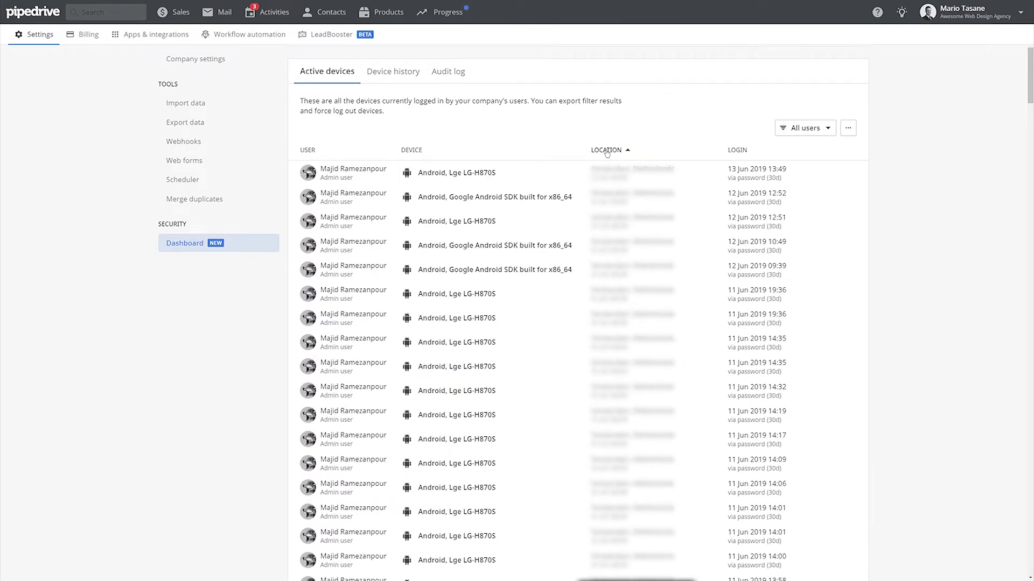
pyautogui.click(737, 151)
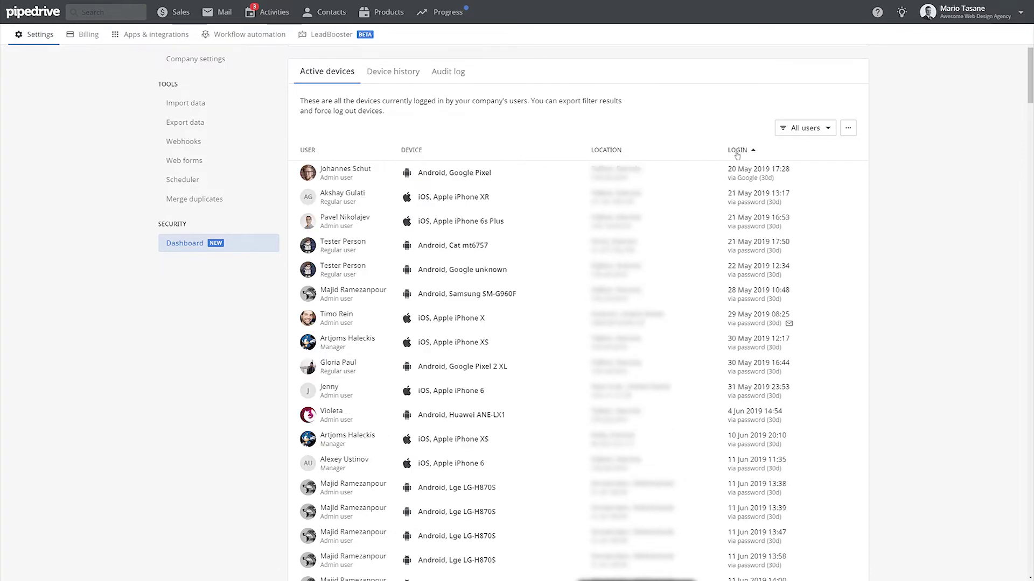
pyautogui.click(848, 131)
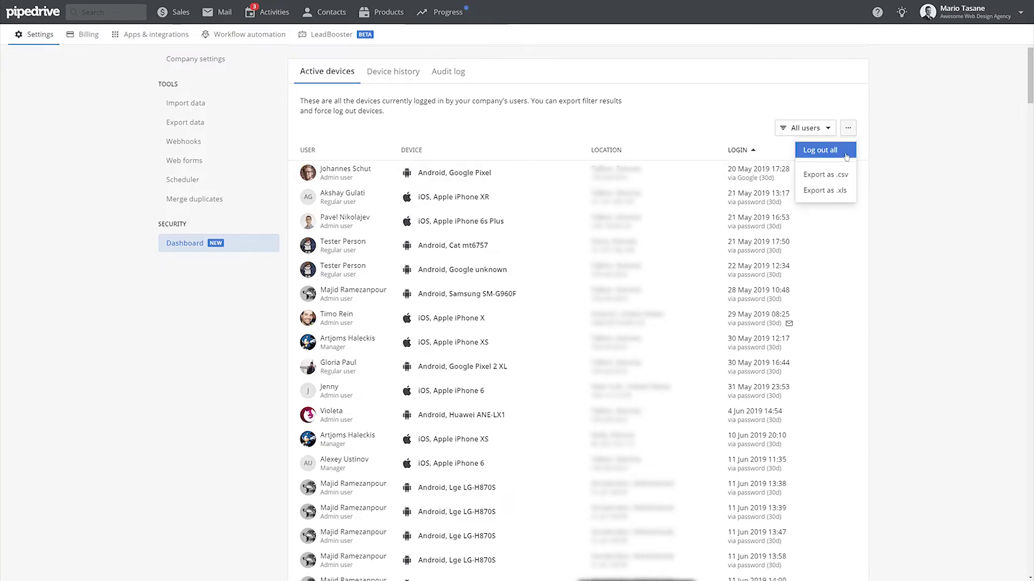
# Force a logout of the iOS, Apple iPhone 6 device and confirm it.
pyautogui.click(930, 227)
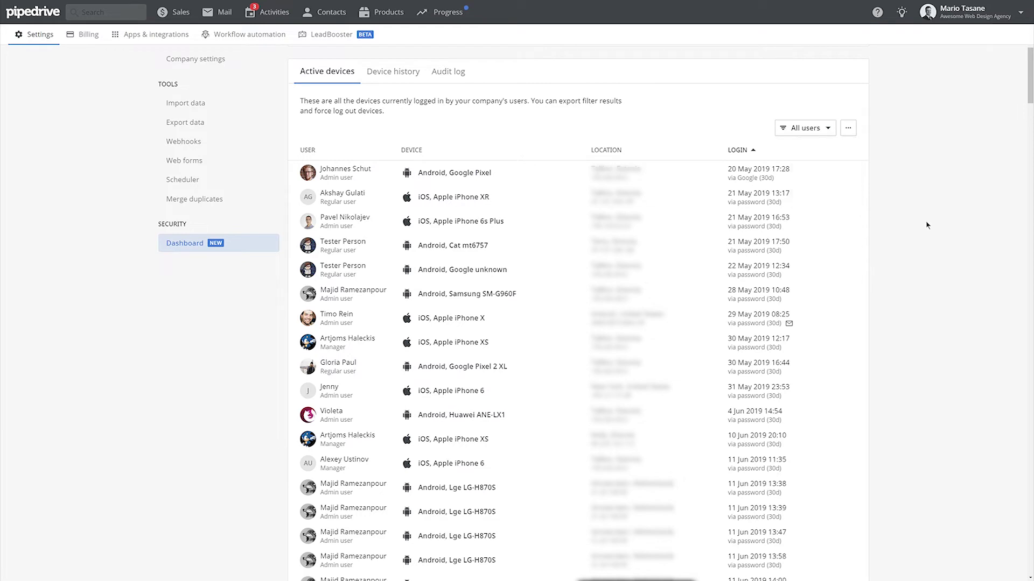
pyautogui.click(806, 132)
pyautogui.click(807, 133)
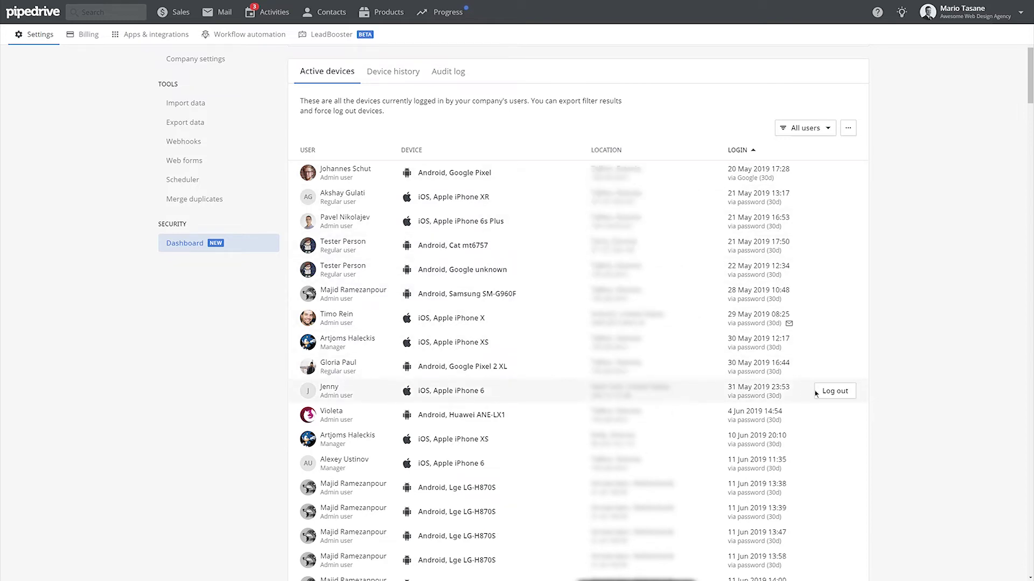
pyautogui.click(835, 392)
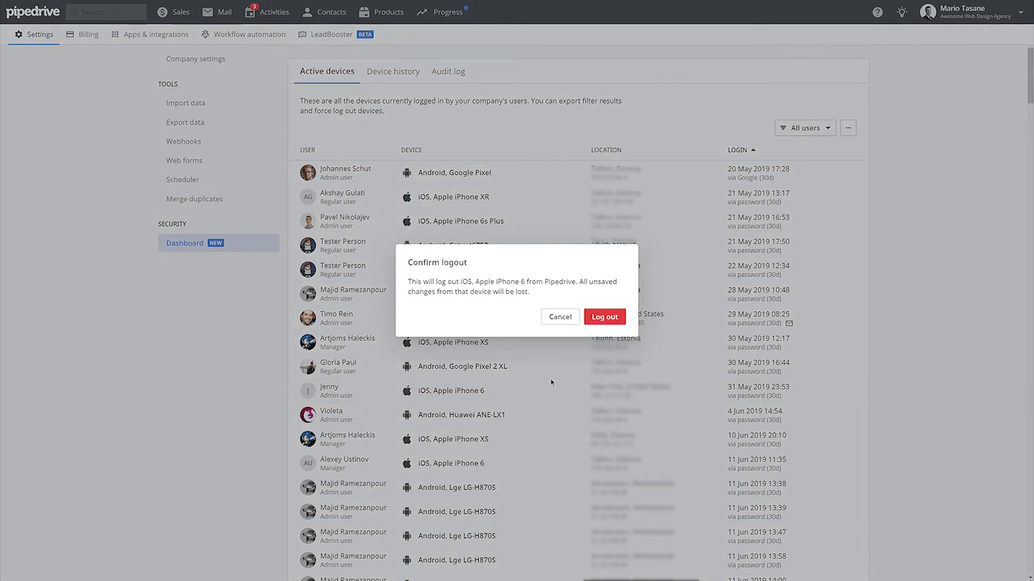
pyautogui.click(607, 319)
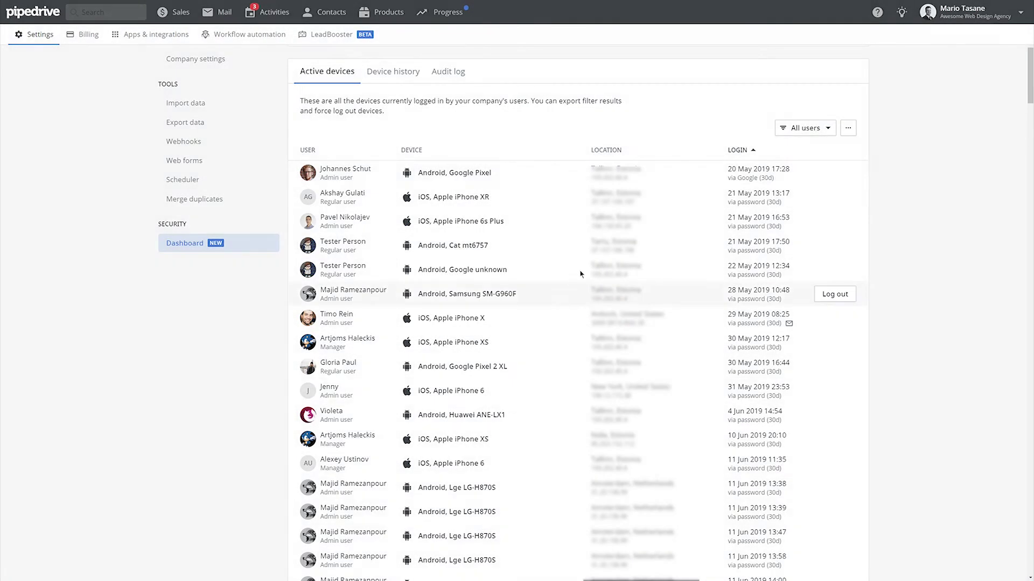
# Search the user filter for the user by name and start deactivating their account.
pyautogui.click(795, 129)
pyautogui.click(769, 151)
pyautogui.write('vi')
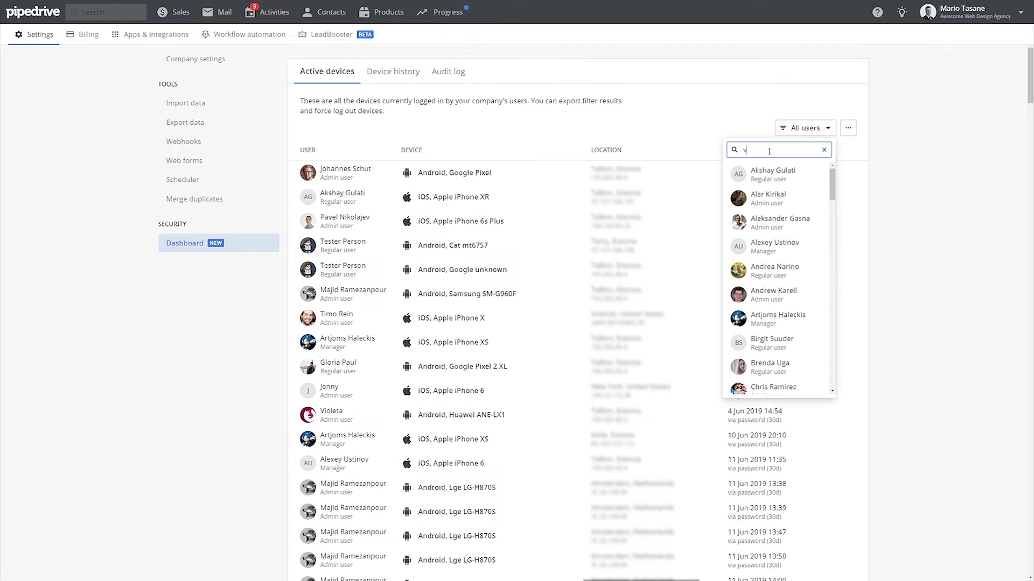
pyautogui.write('olet')
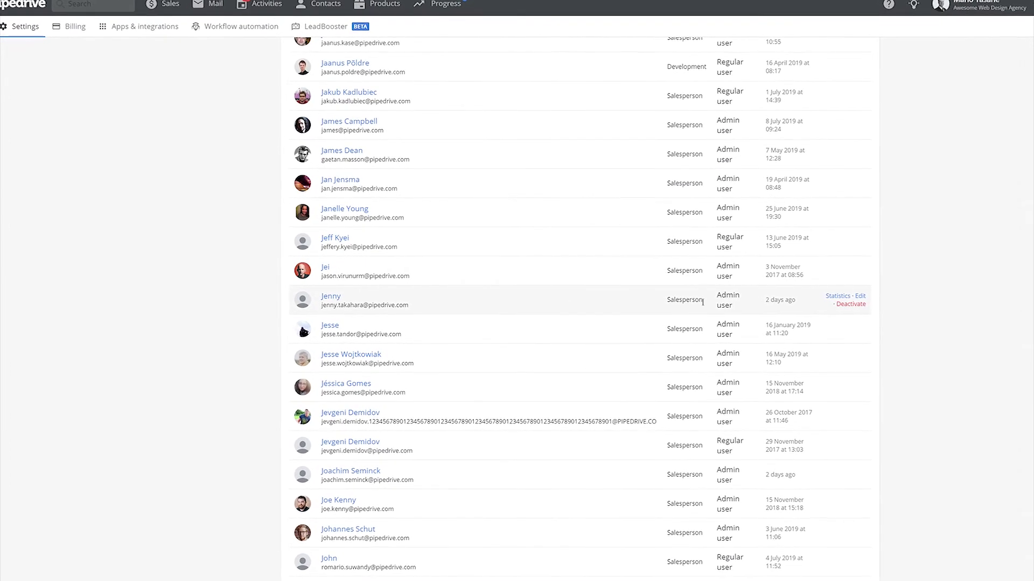
pyautogui.click(853, 307)
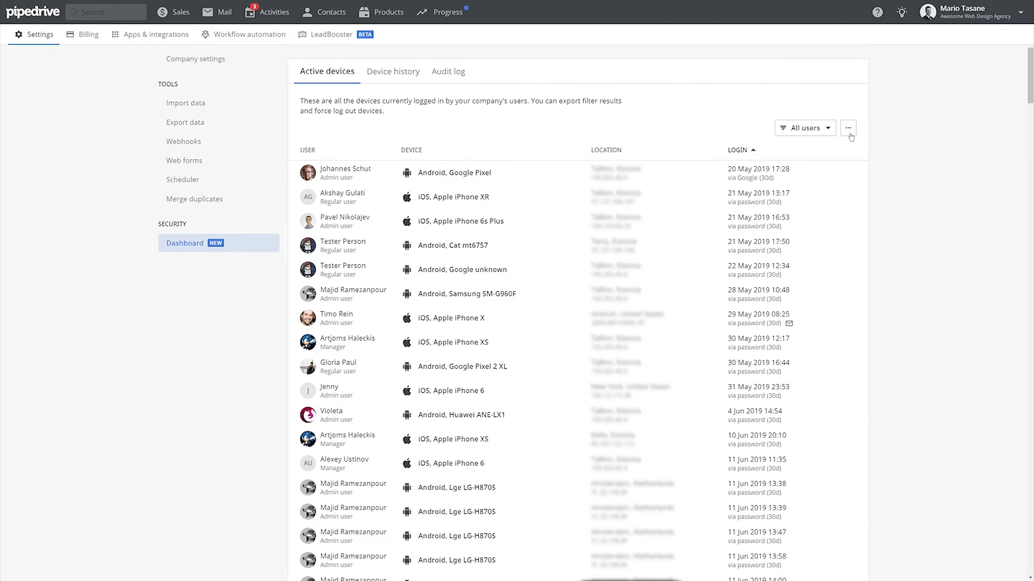
pyautogui.click(850, 132)
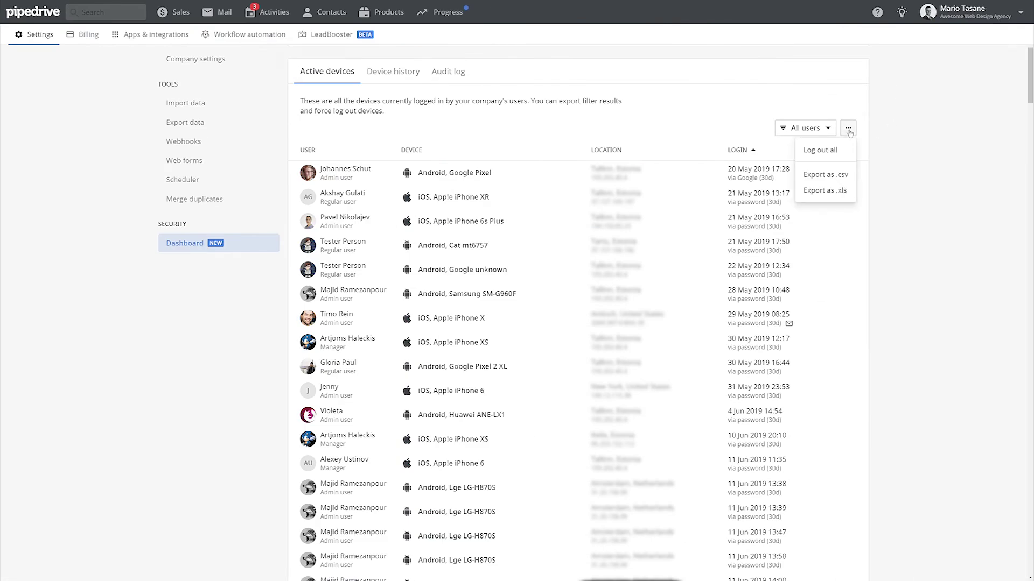
pyautogui.click(841, 155)
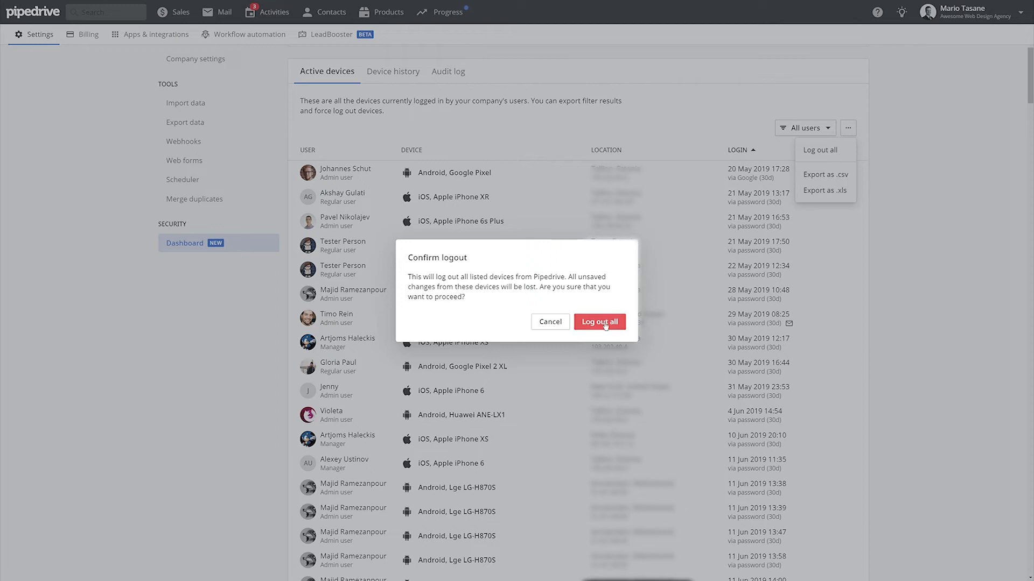
pyautogui.click(549, 322)
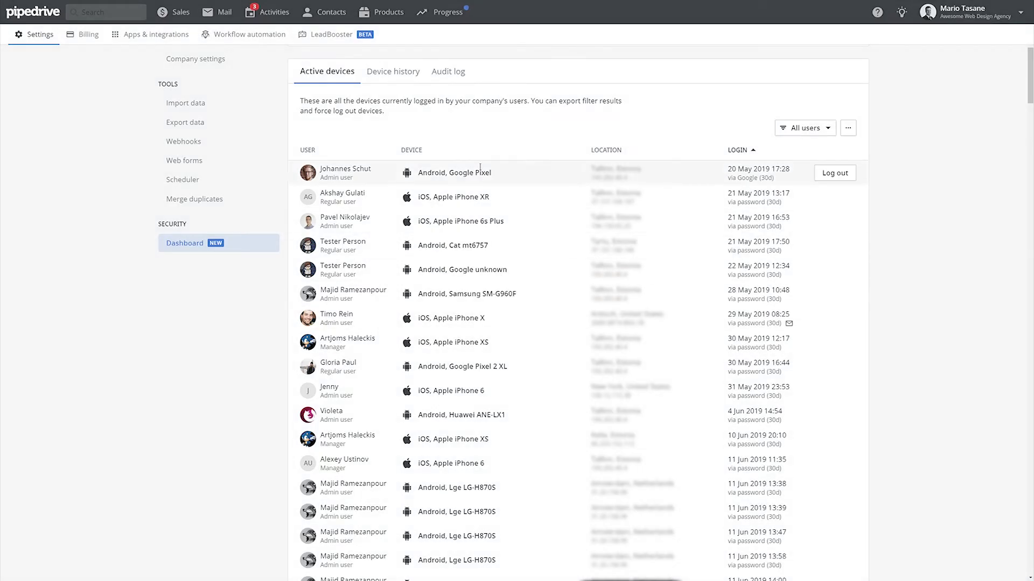
# Open the Device history tab and sort it by logout time, then by location.
pyautogui.scroll(3, 595, 226)
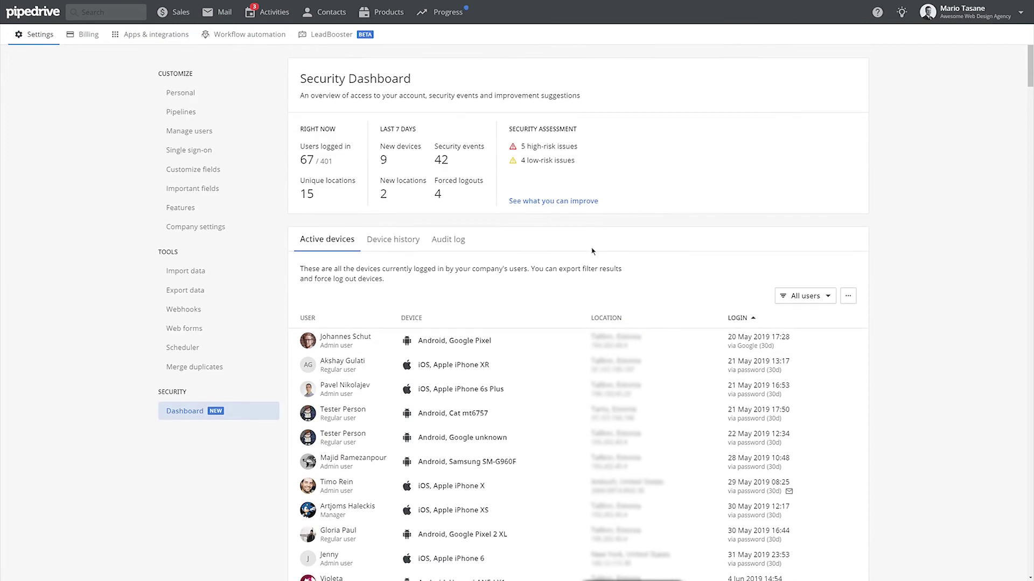
pyautogui.click(393, 240)
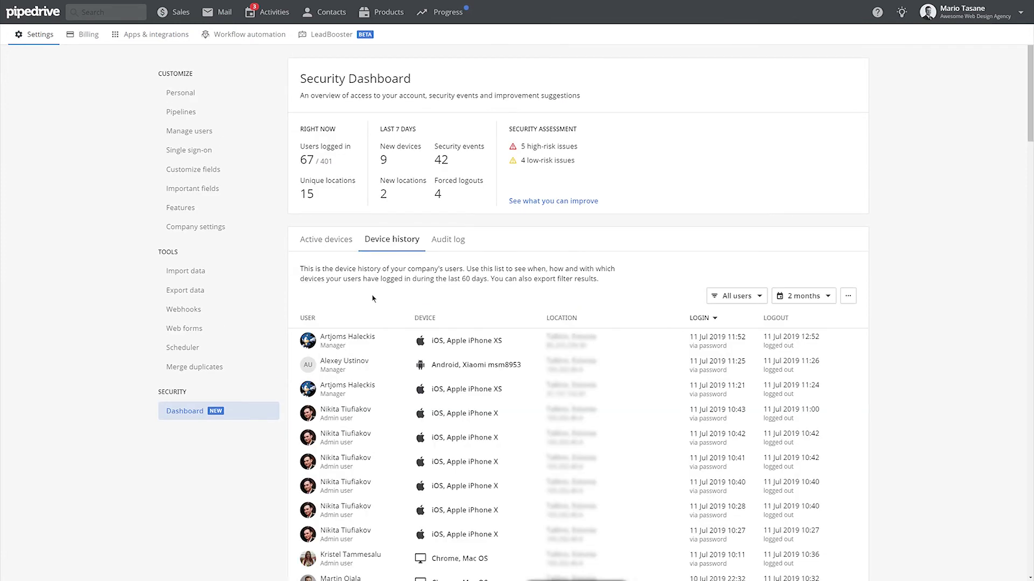
pyautogui.moveTo(574, 346)
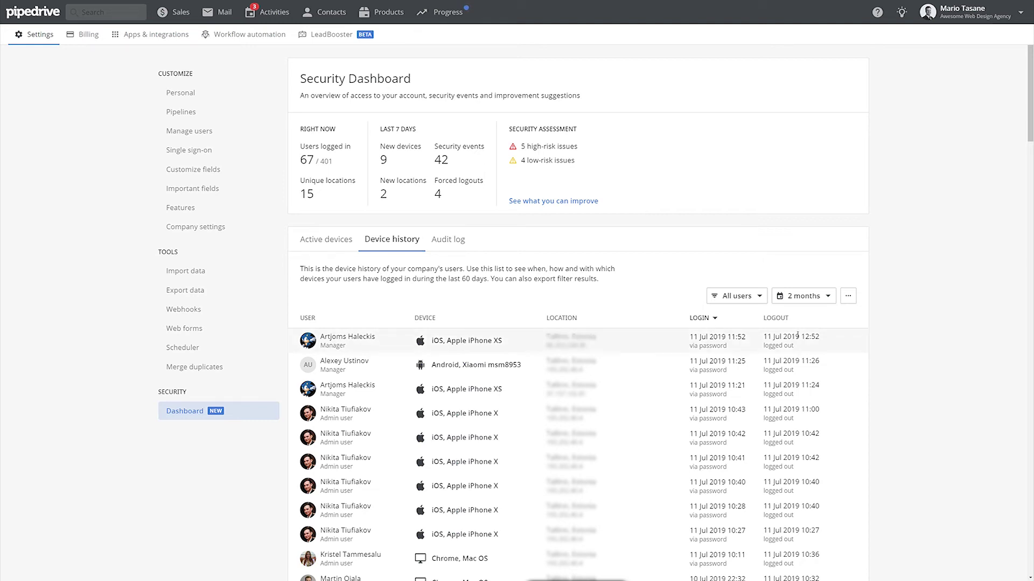
pyautogui.click(778, 320)
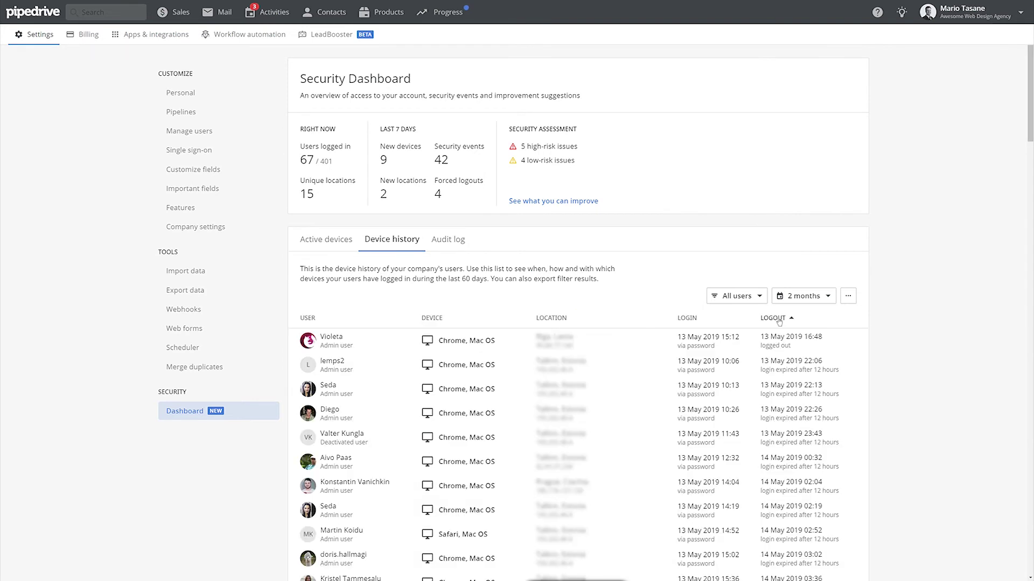
pyautogui.click(557, 322)
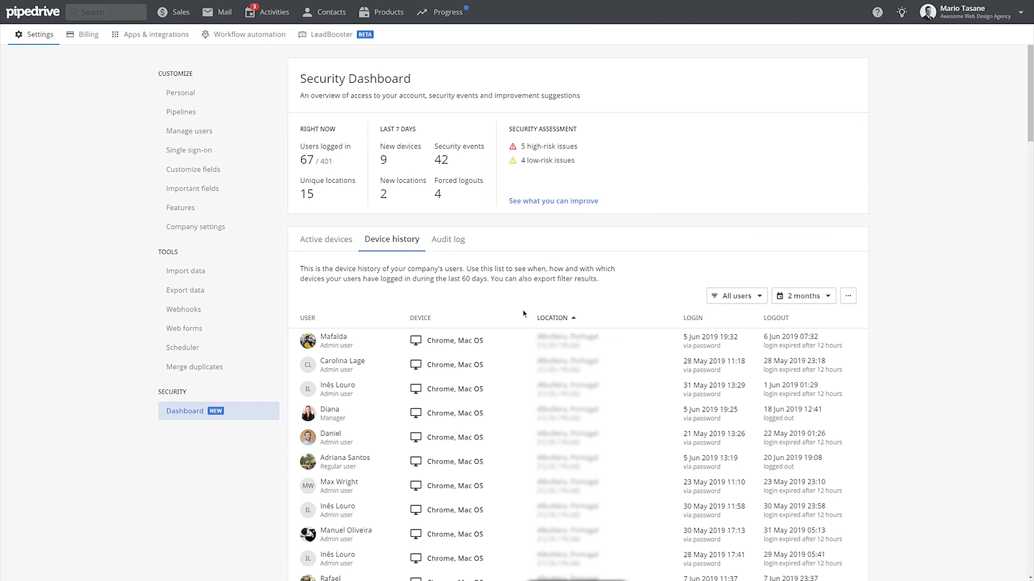
# Open the Audit log tab, check the All types filter without changing it, and scroll the events.
pyautogui.click(444, 242)
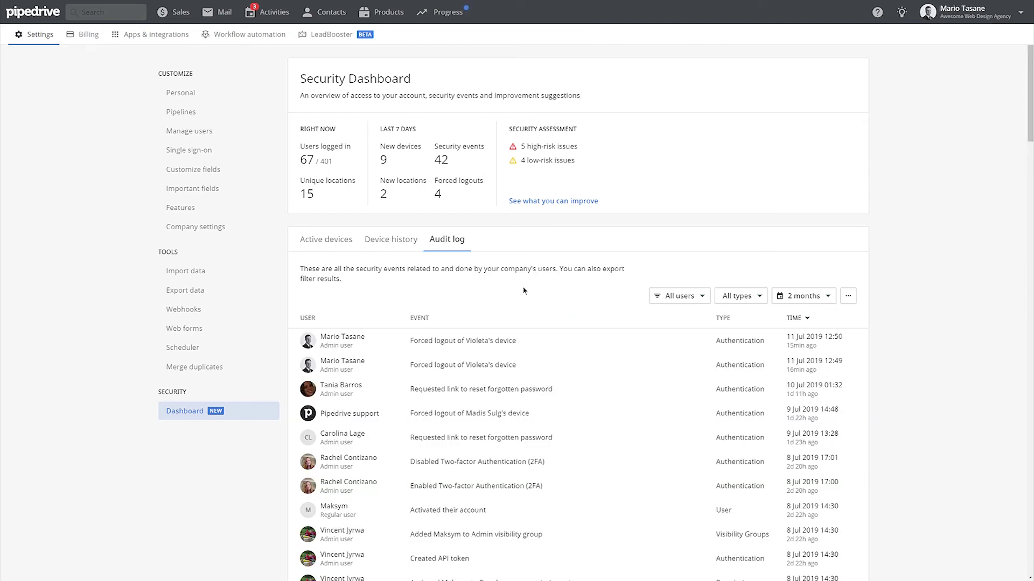
pyautogui.click(747, 301)
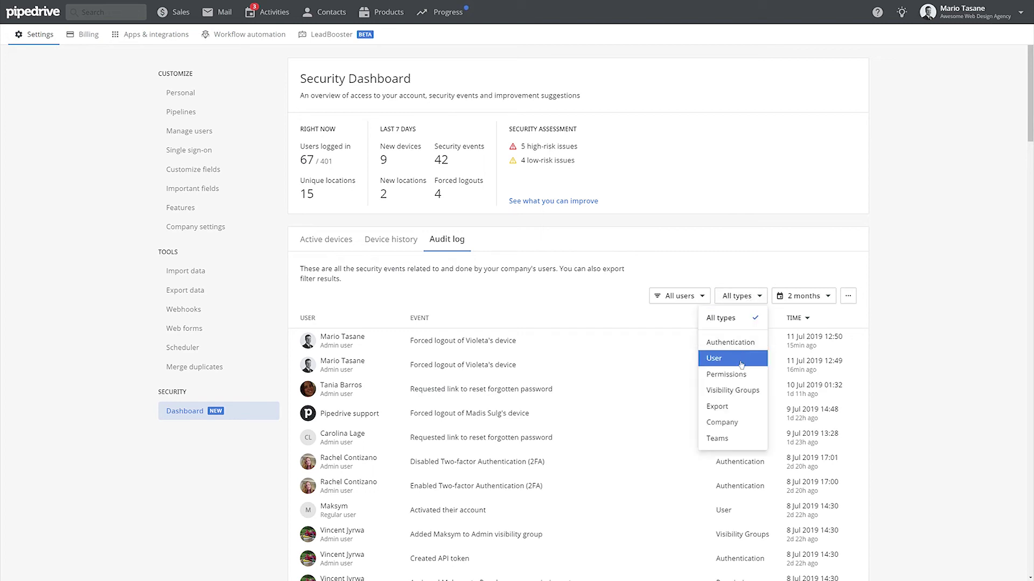
pyautogui.click(612, 307)
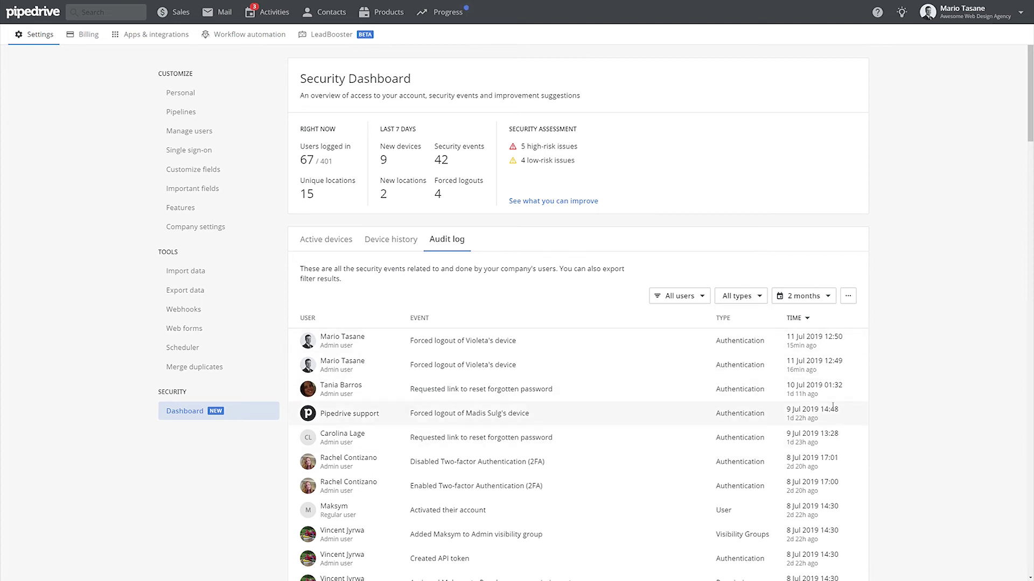
pyautogui.middleClick(946, 293)
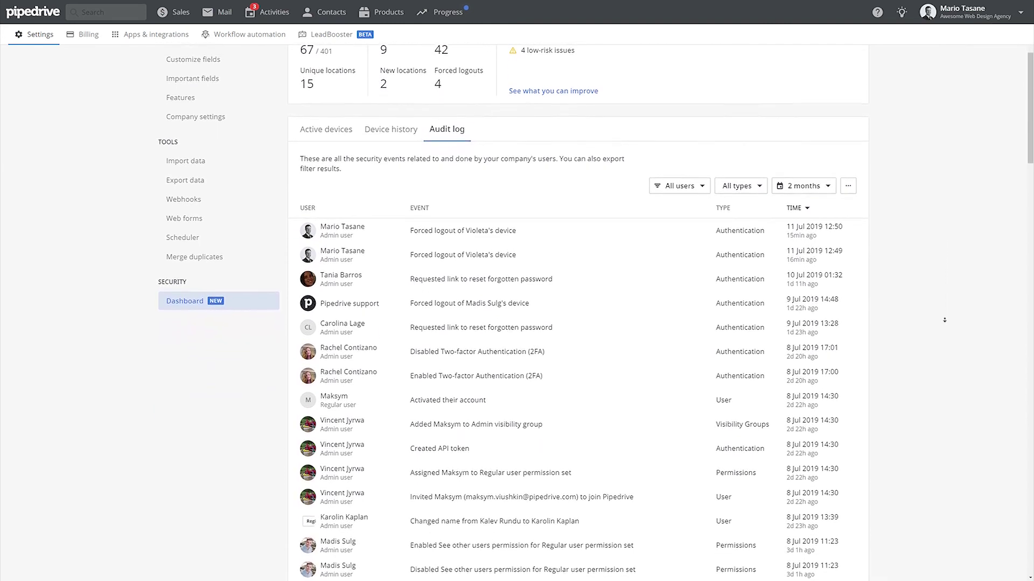
pyautogui.middleClick(945, 322)
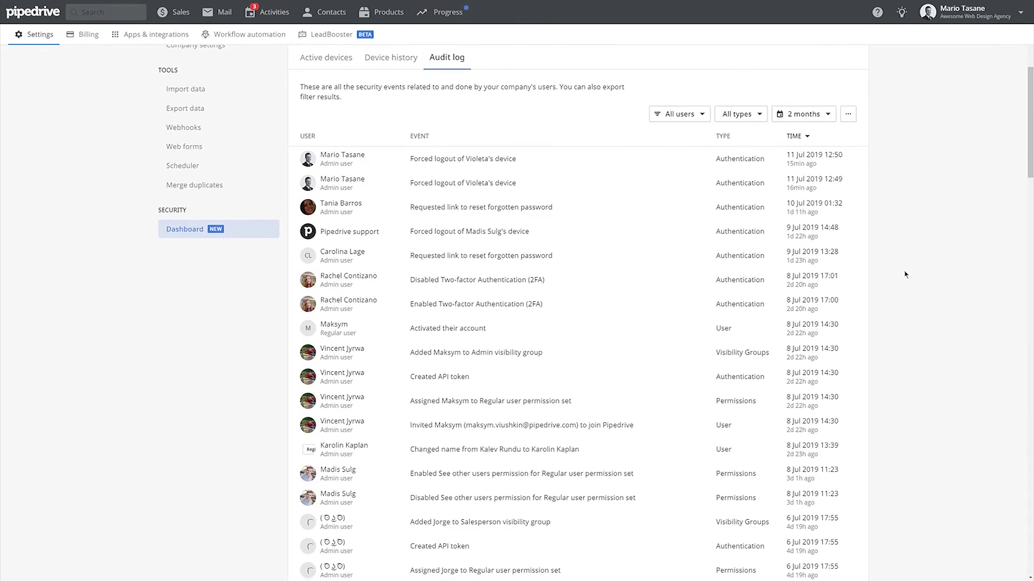
# Filter the audit log to Authentication and User event types.
pyautogui.click(741, 114)
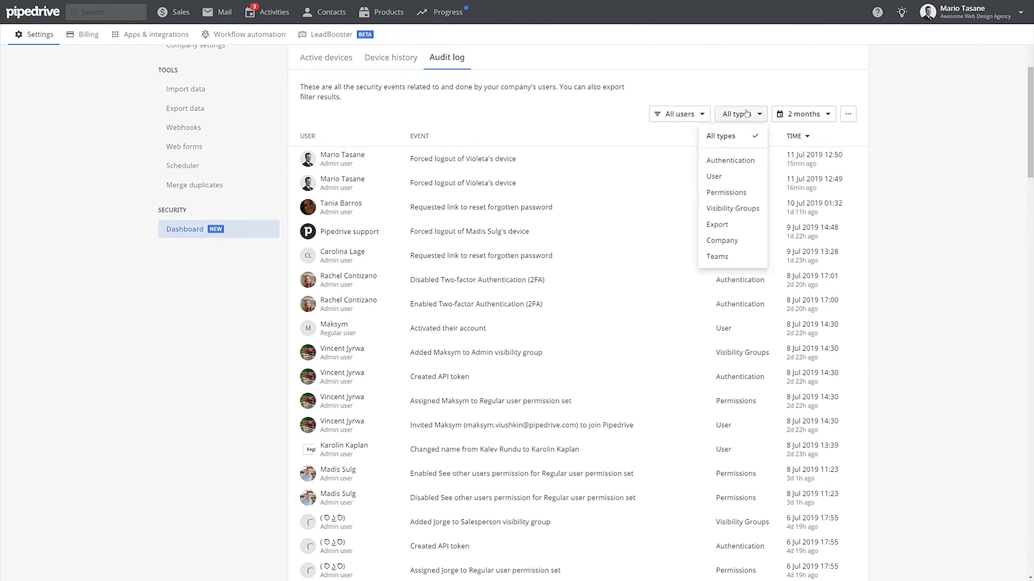
pyautogui.click(750, 162)
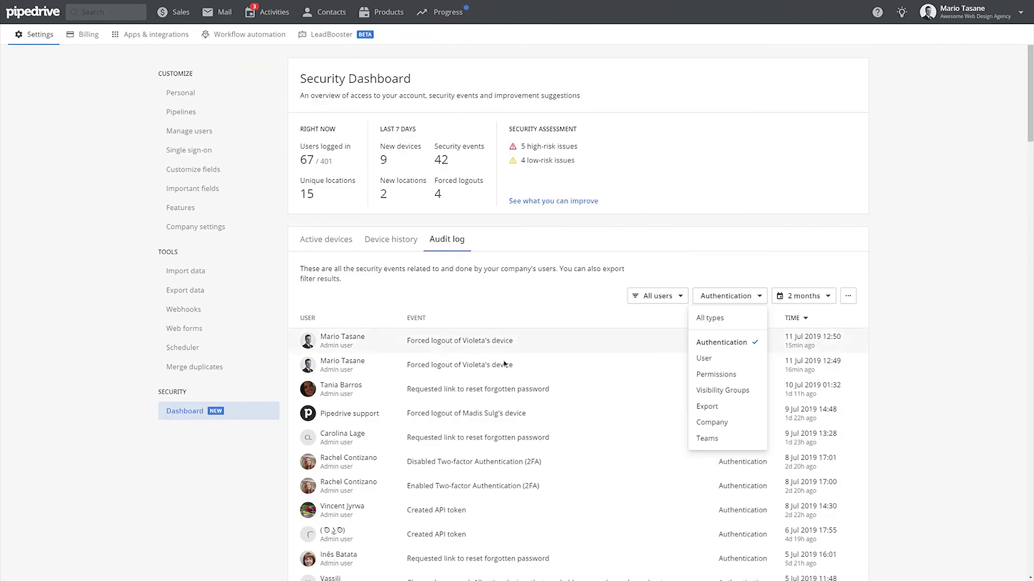
pyautogui.click(737, 359)
pyautogui.click(885, 303)
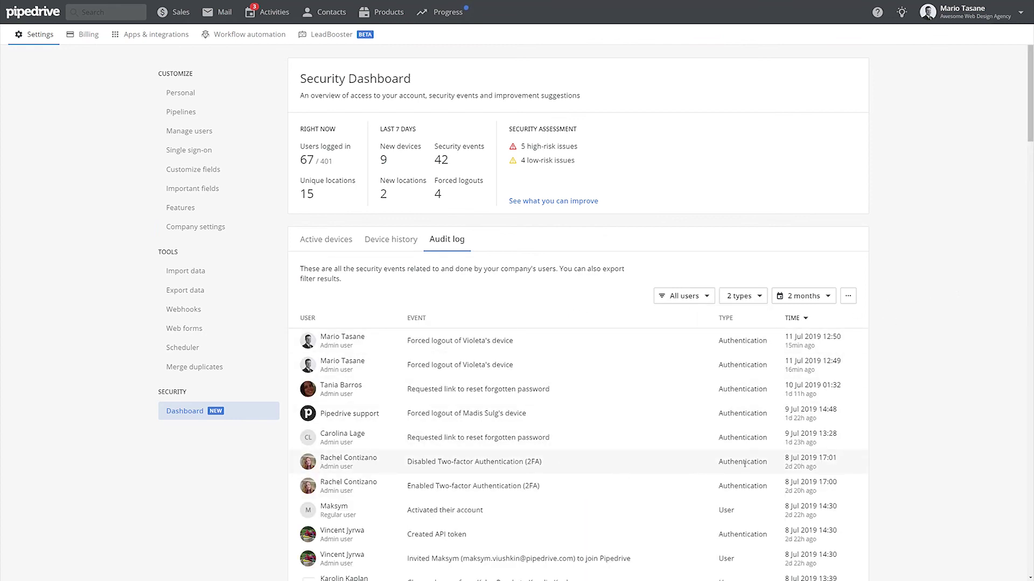
# Leave All users selected and change the audit log time range to the last 7 days.
pyautogui.click(692, 298)
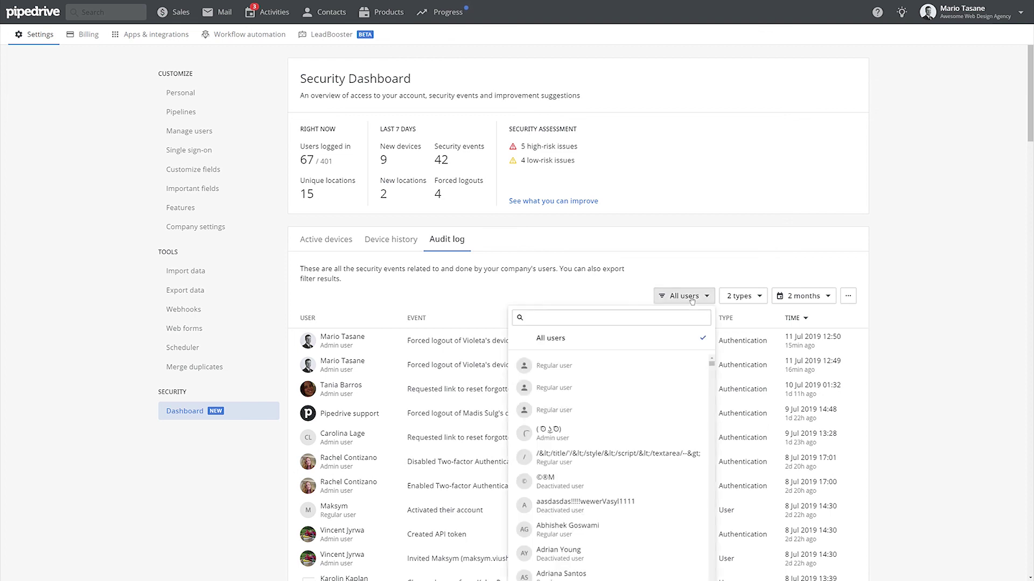
pyautogui.click(695, 298)
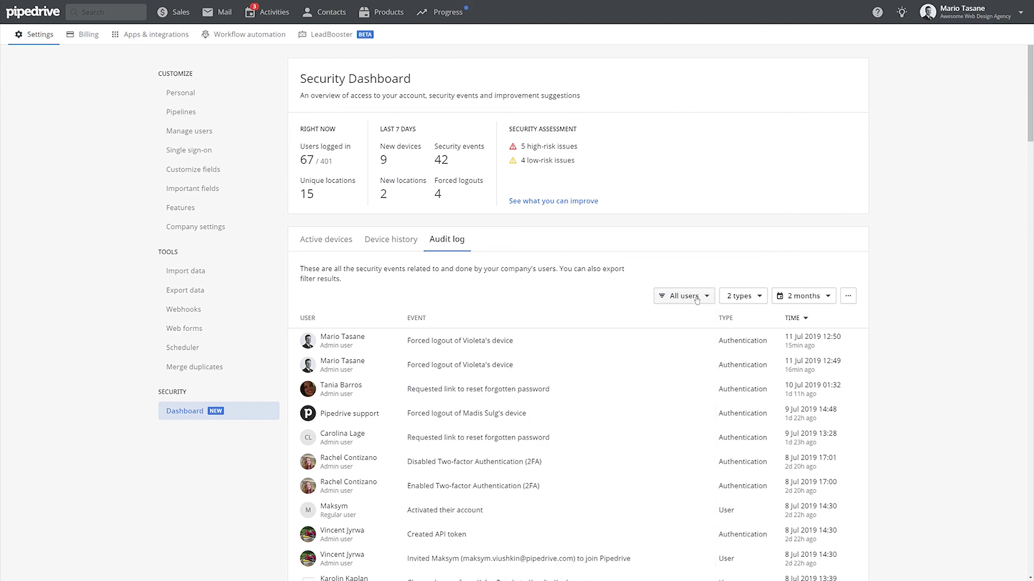
pyautogui.click(806, 296)
pyautogui.click(795, 318)
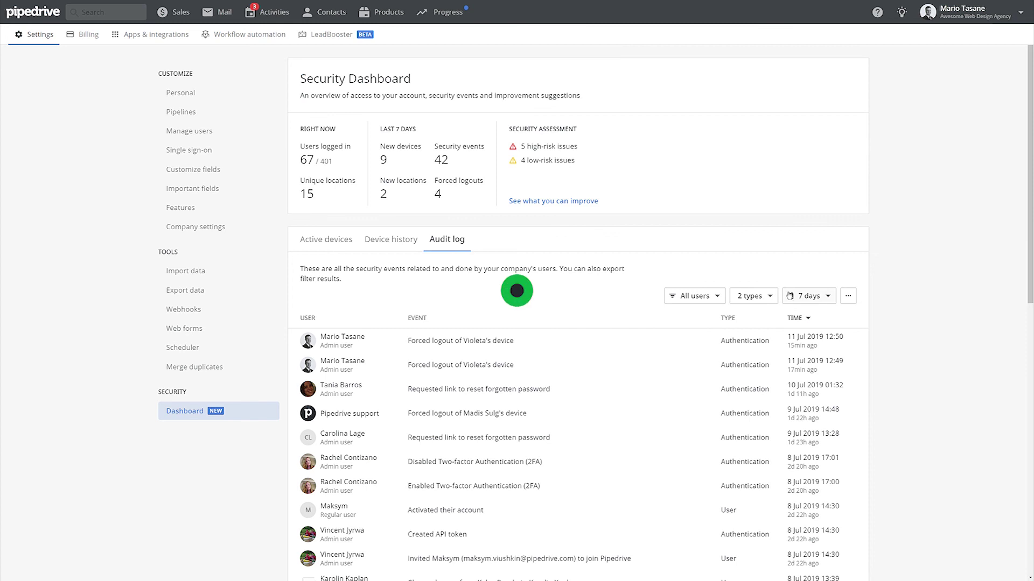